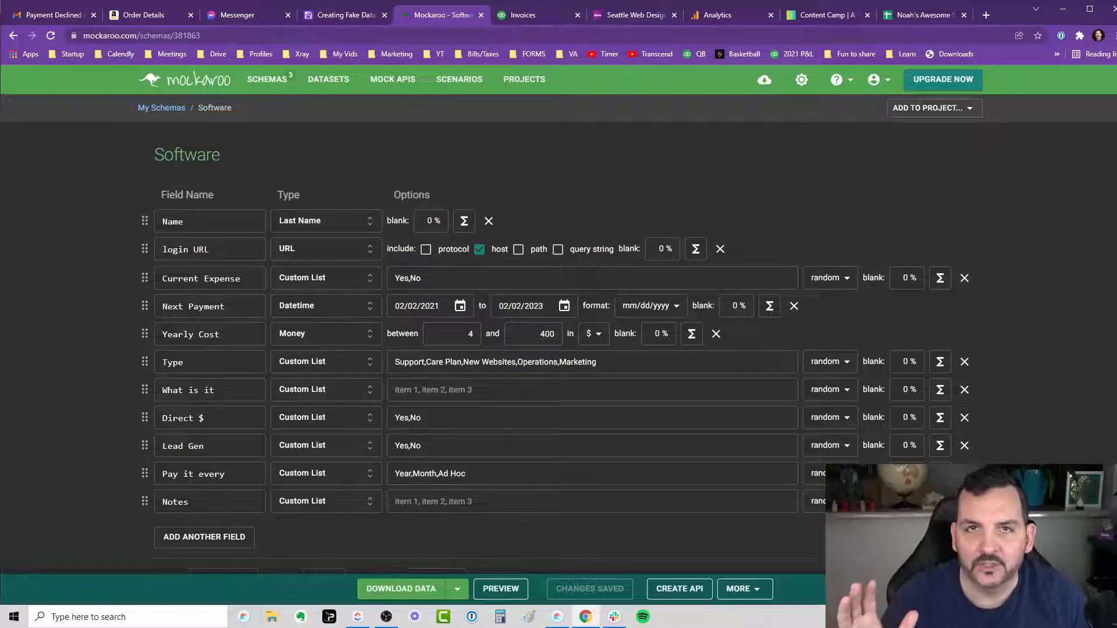
Step: Compare the Software schema with the Airtable Subscriptions grid and select row 1's Current expense? cell
click(367, 20)
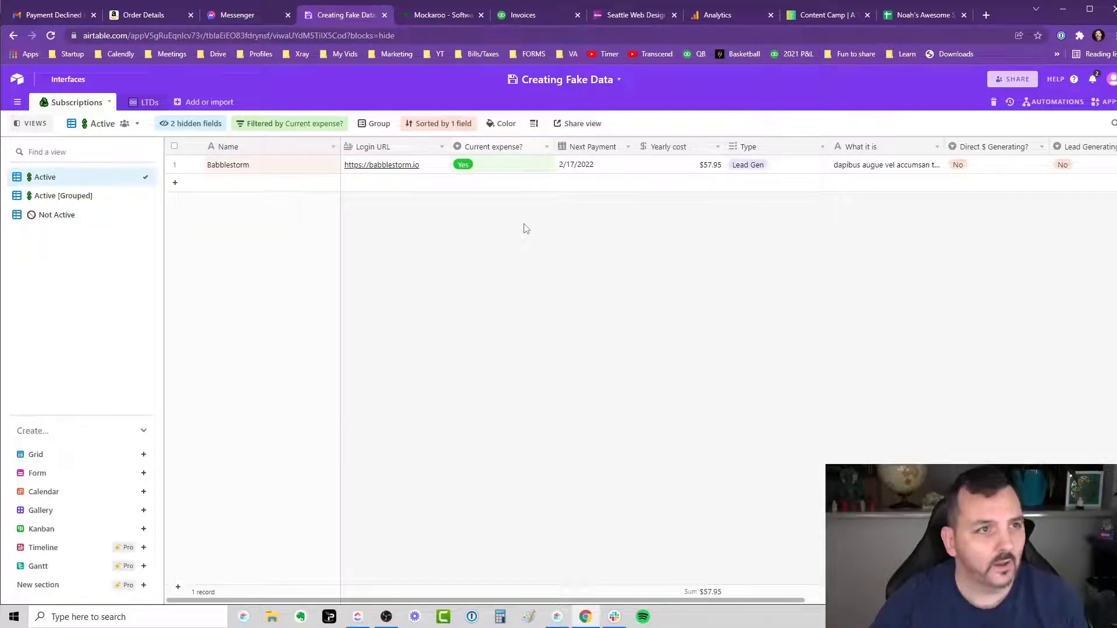
click(437, 15)
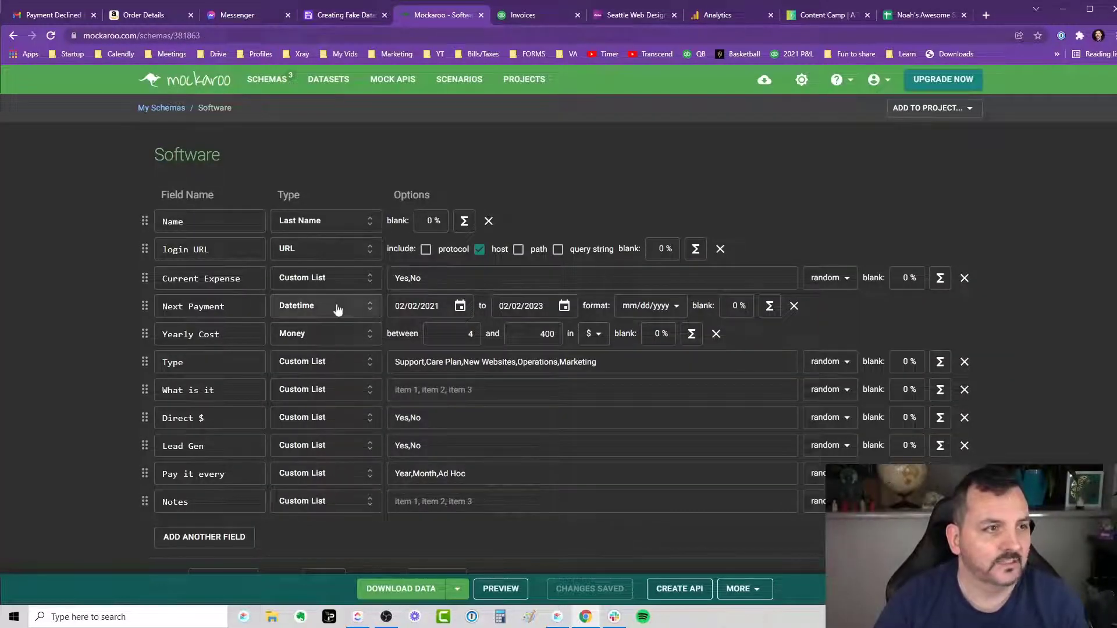
click(375, 18)
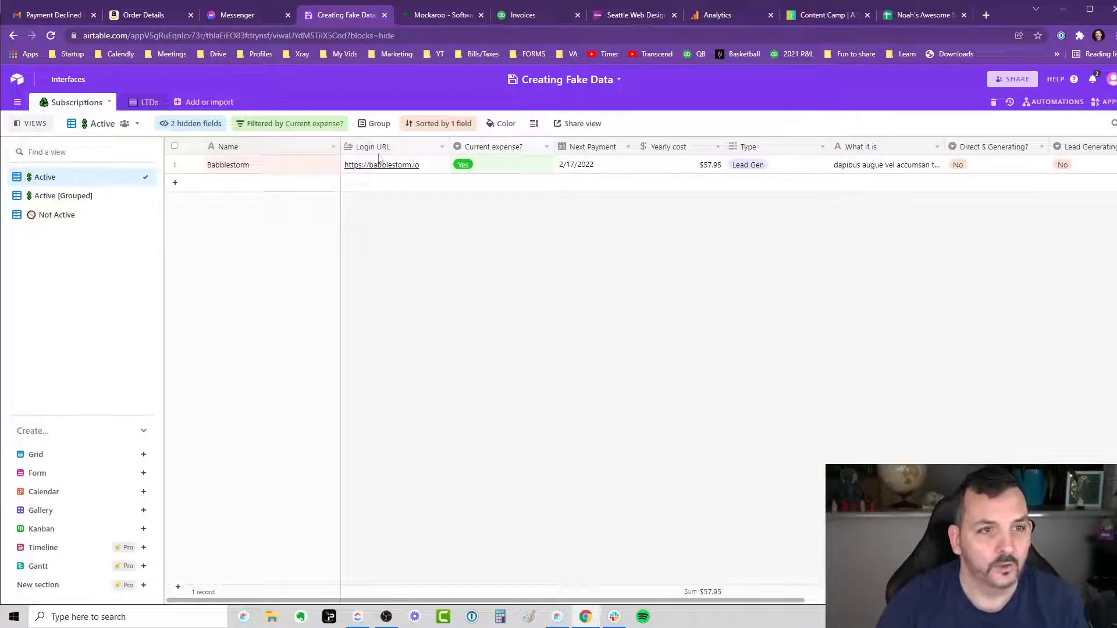
click(493, 167)
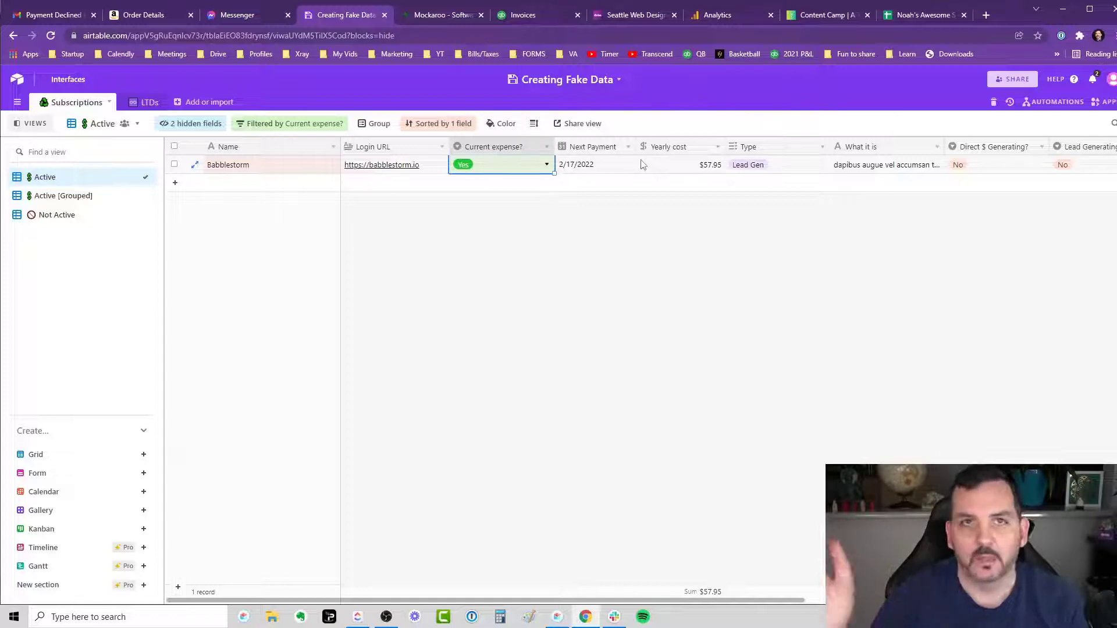
Step: Keep login URLs host-only, append Maybe to Current Expense, and set Yearly Cost maximum to 200
click(441, 15)
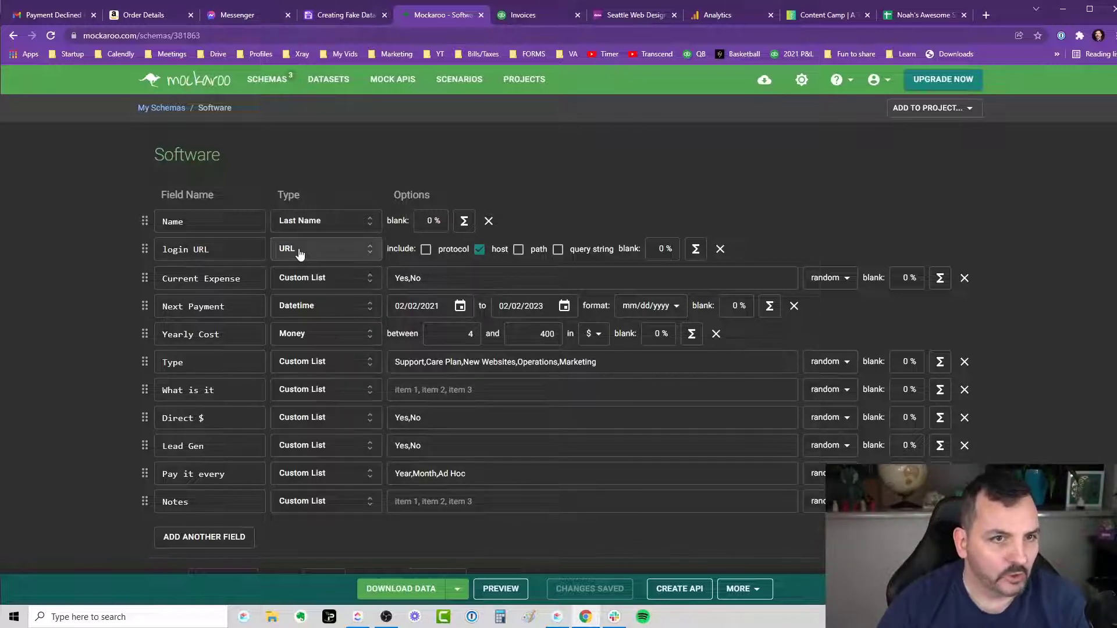
click(518, 250)
click(519, 250)
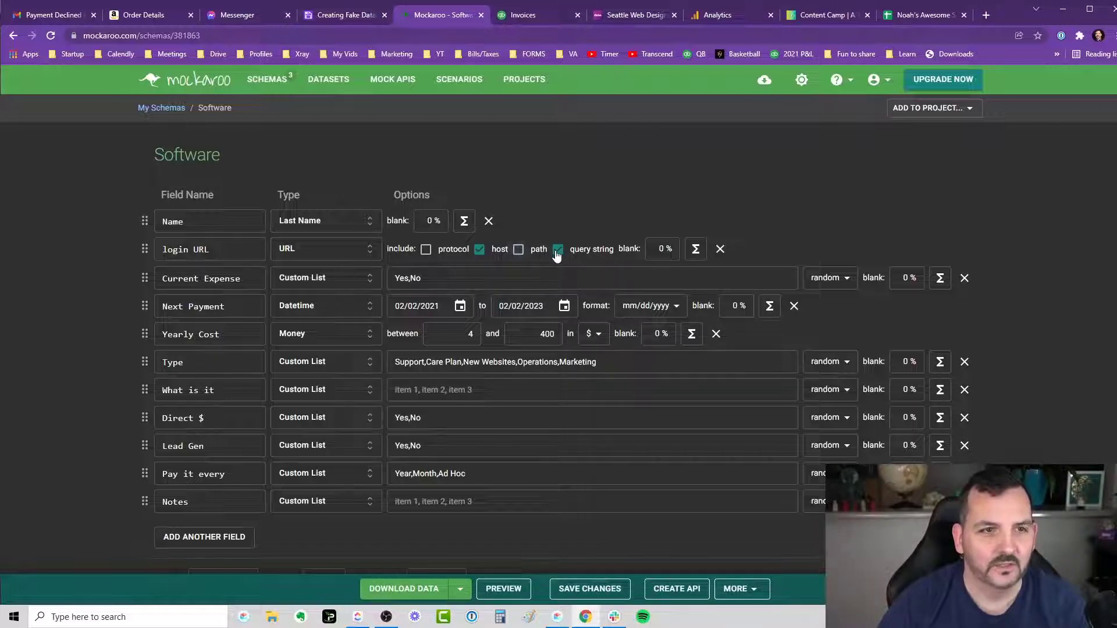
click(558, 249)
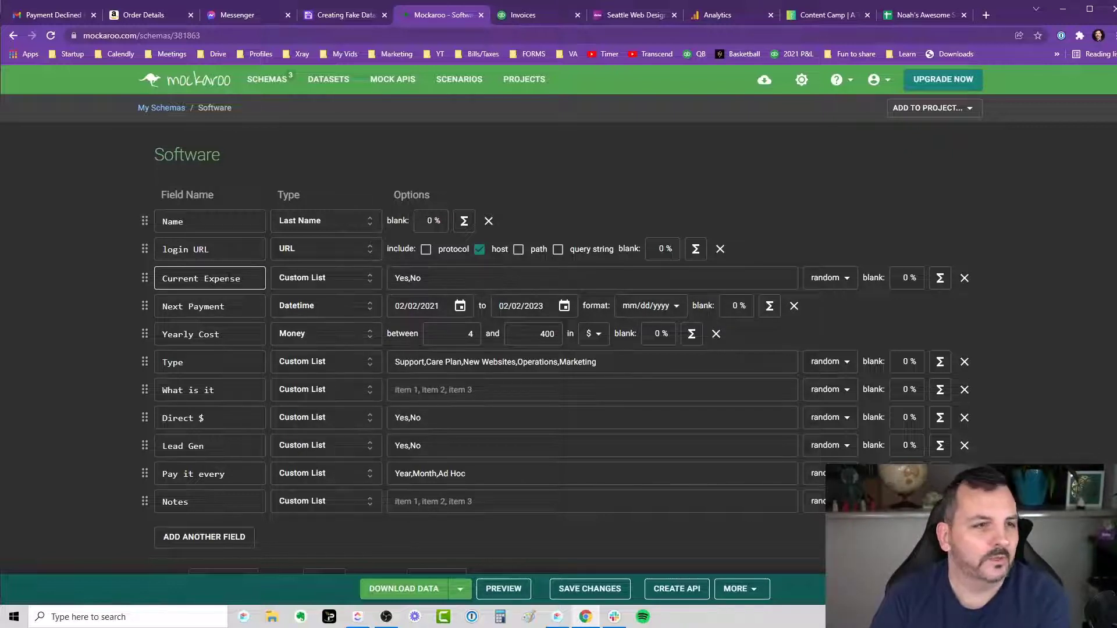
click(441, 275)
text(,Mayb)
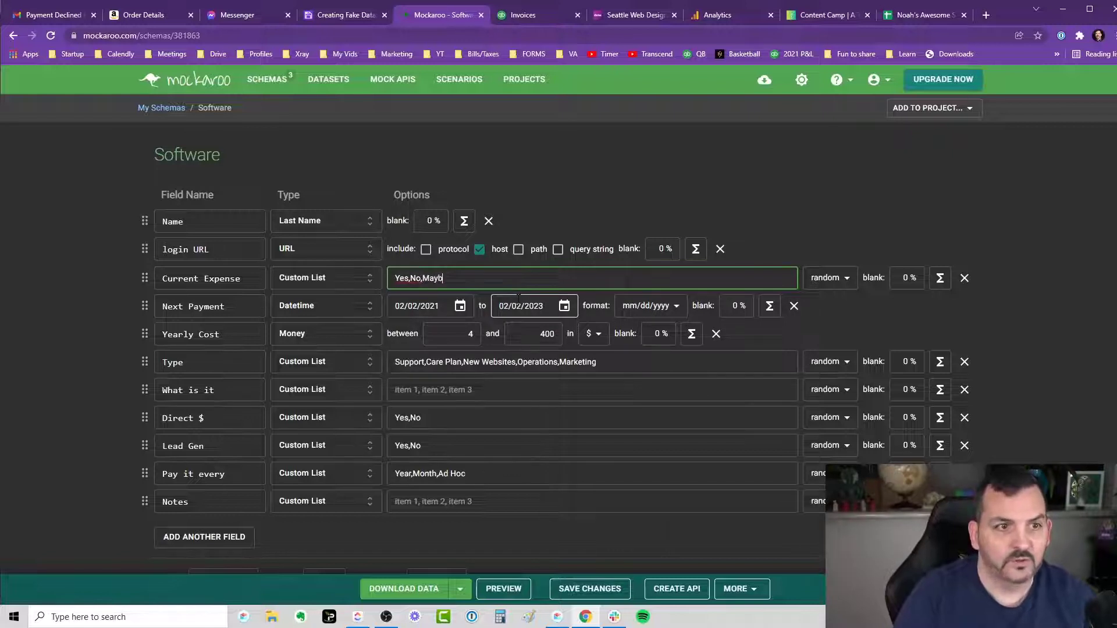
text(e)
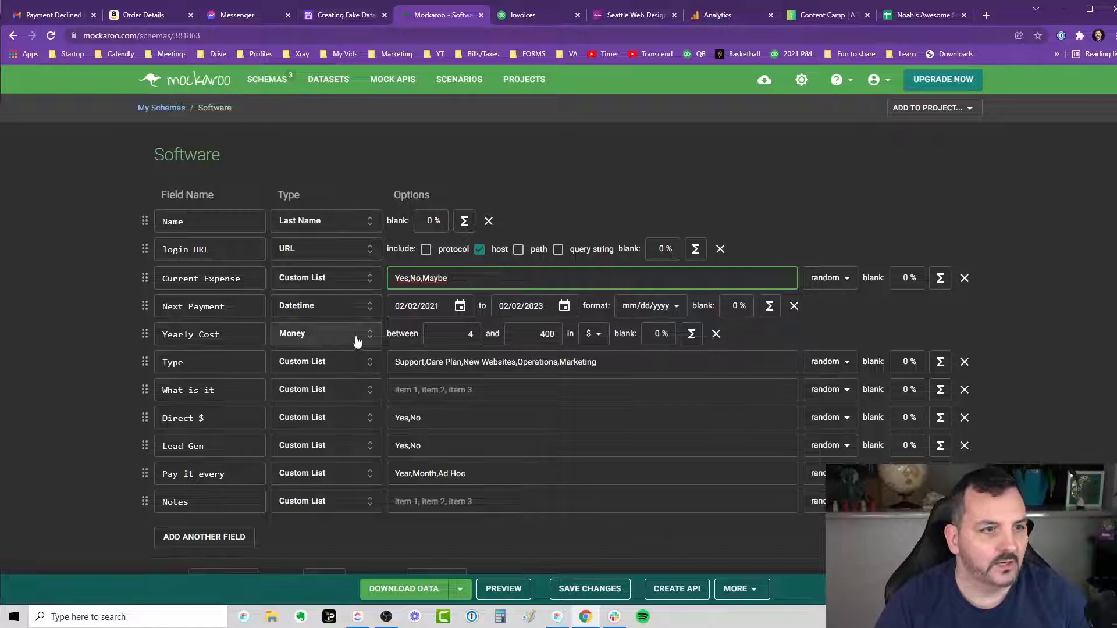
double_click(546, 333)
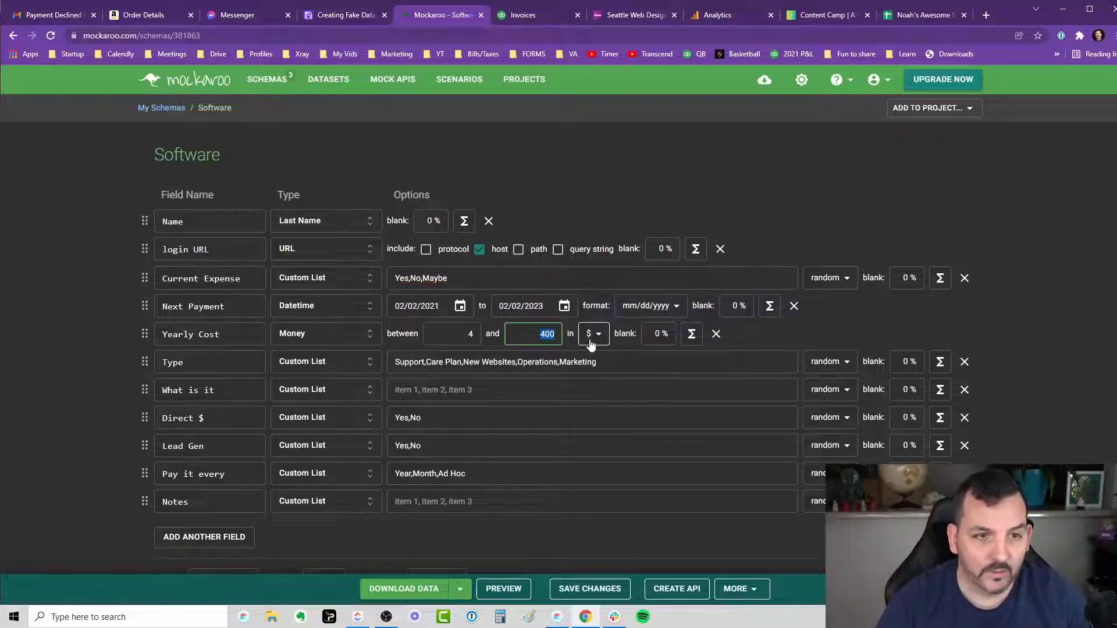
text(200)
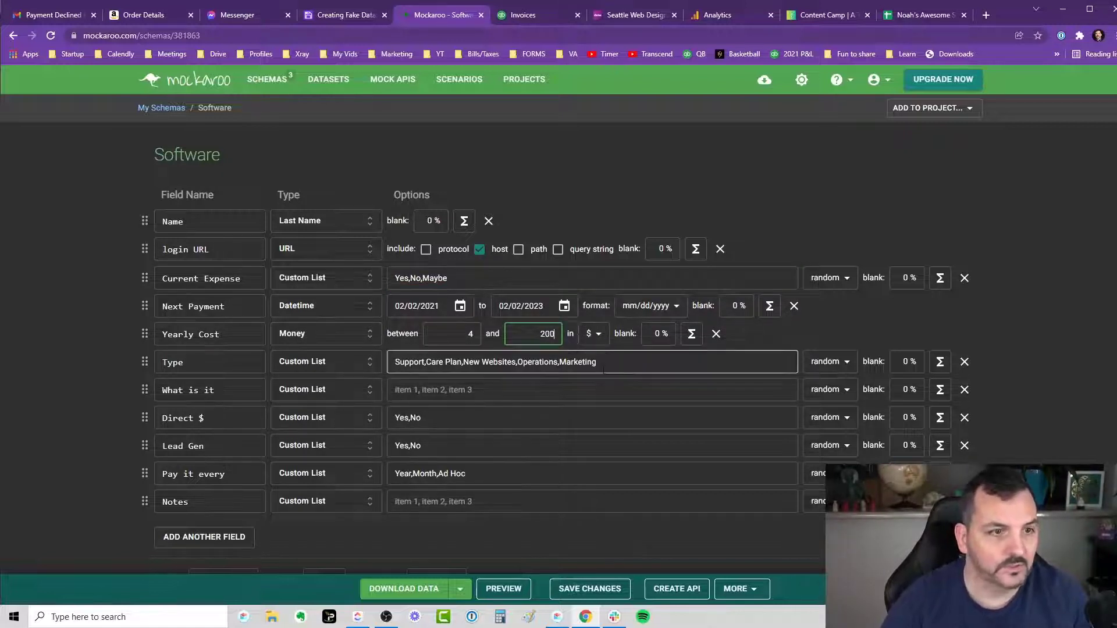
Step: Check the available Type options for row 1's Lead Gen value in Airtable
click(330, 15)
click(790, 169)
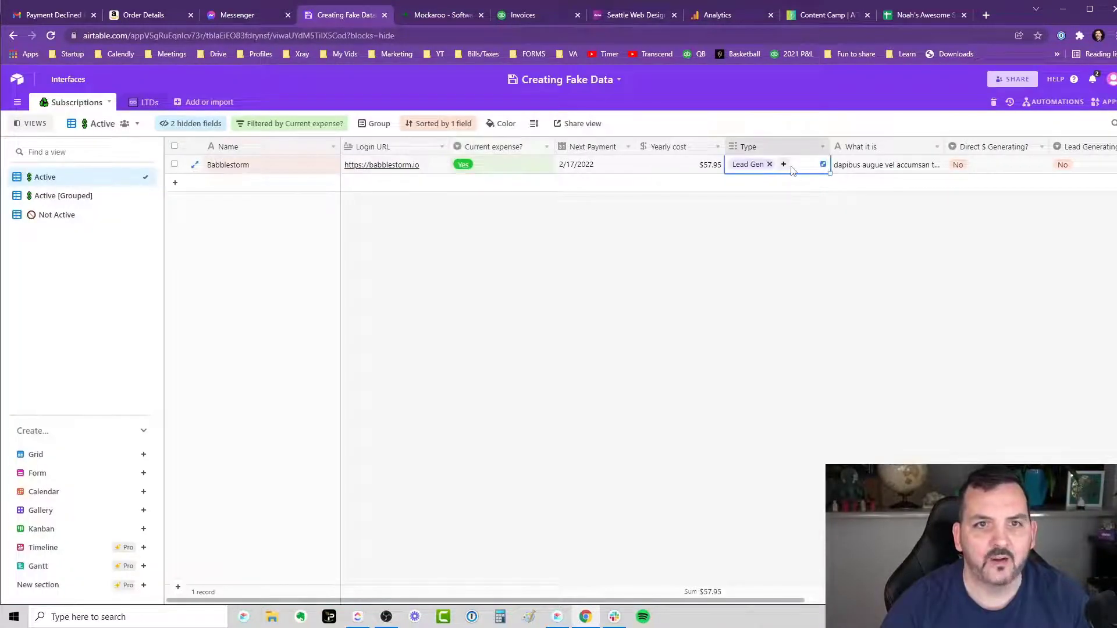
click(825, 172)
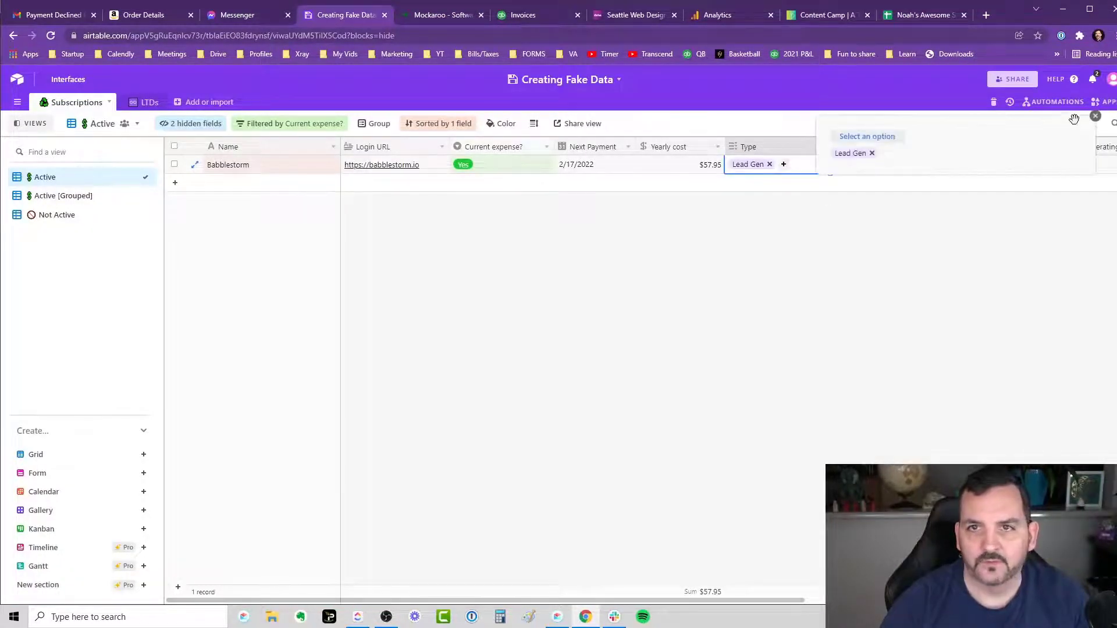
click(1097, 122)
key(ctrl+Tab)
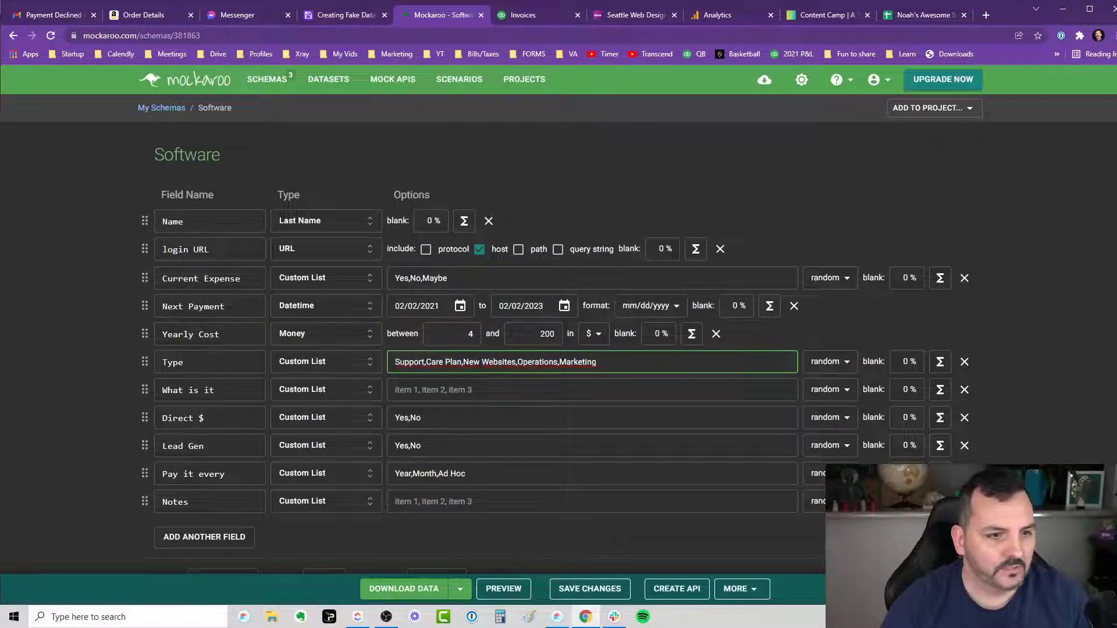
scroll(489, 393, down, 2)
Step: Set 200 rows, preview the Software data, and download it as CSV
double_click(244, 404)
text(2)
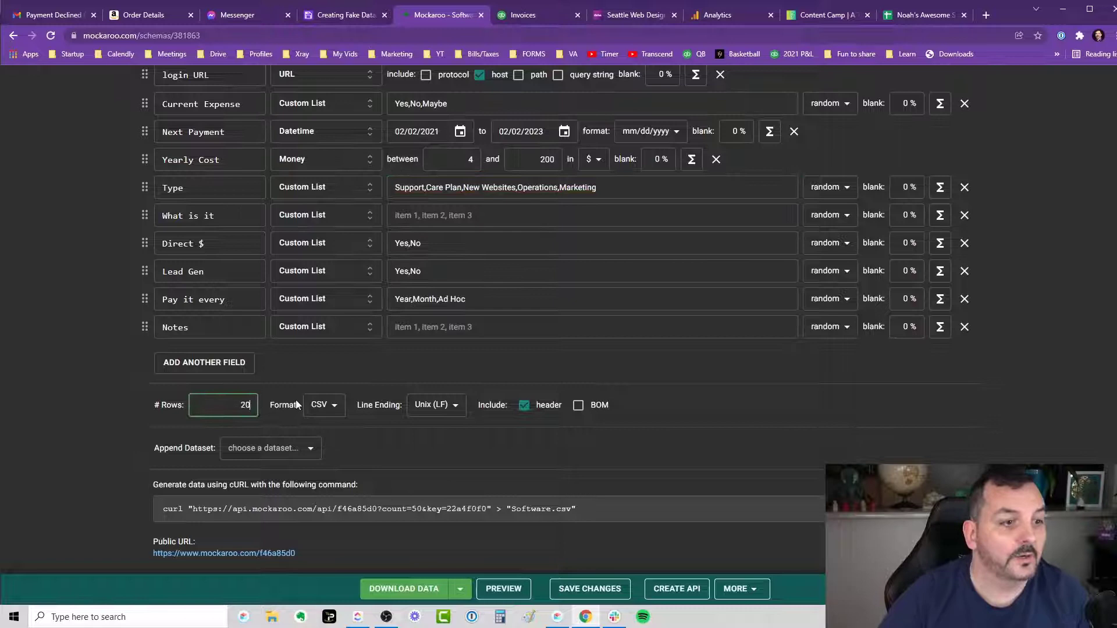
text(0)
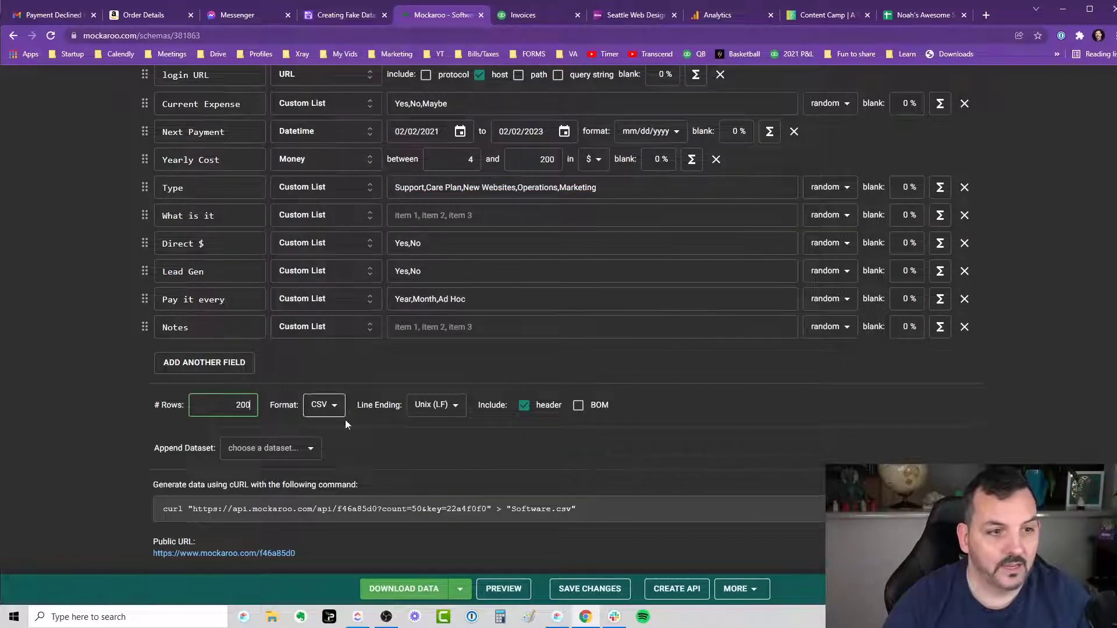
click(513, 588)
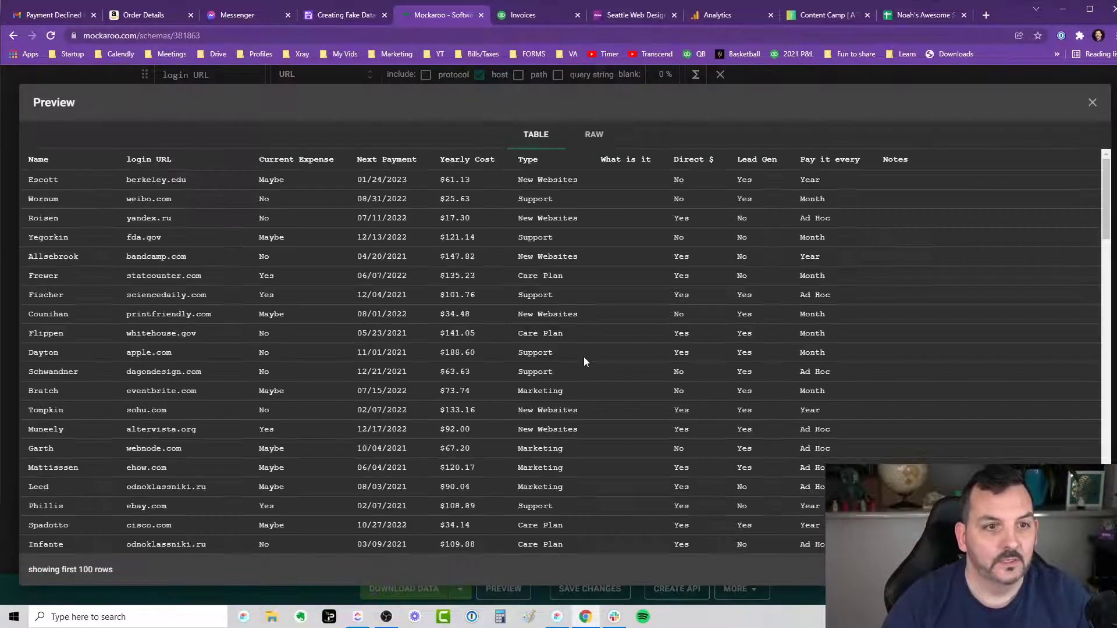
click(1090, 104)
click(360, 591)
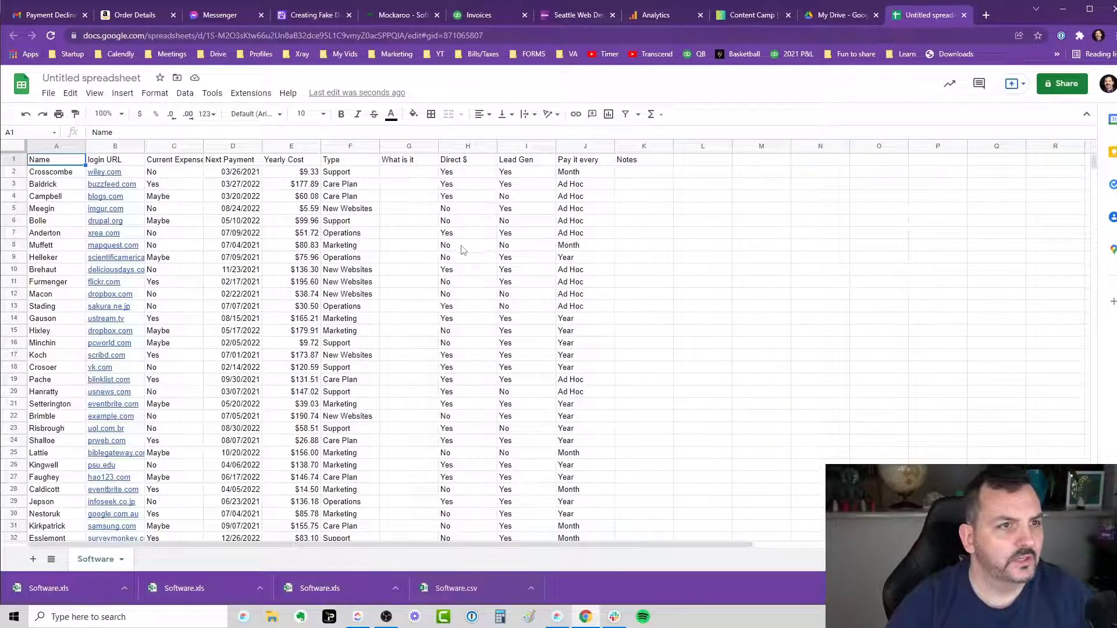
Step: Delete the header row and copy the data range A1:J200
right_click(13, 162)
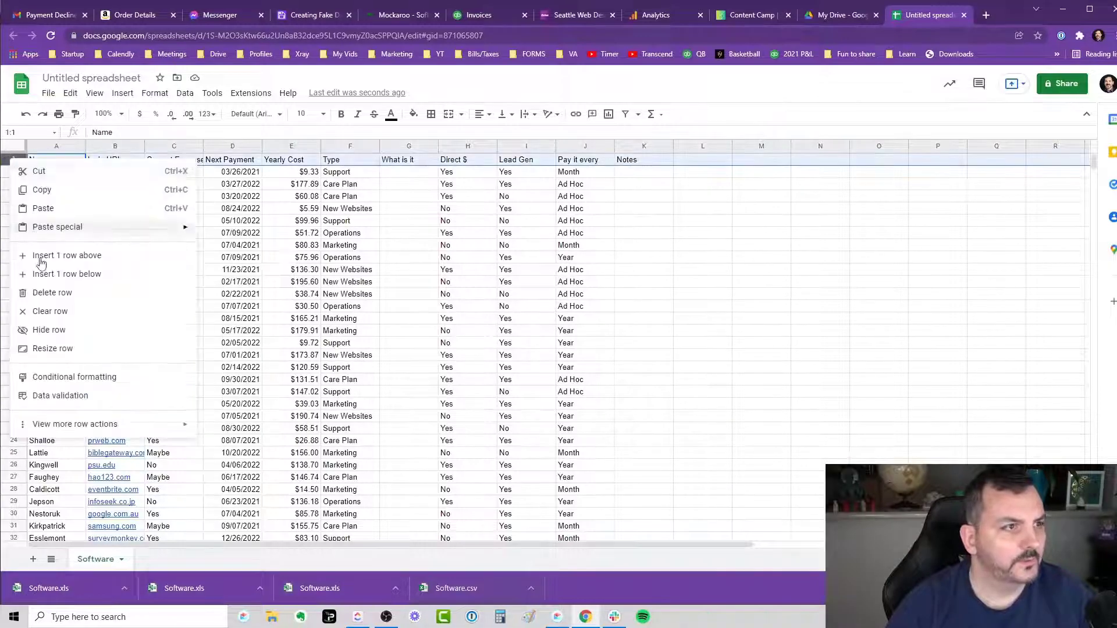
click(53, 294)
scroll(516, 282, down, 8)
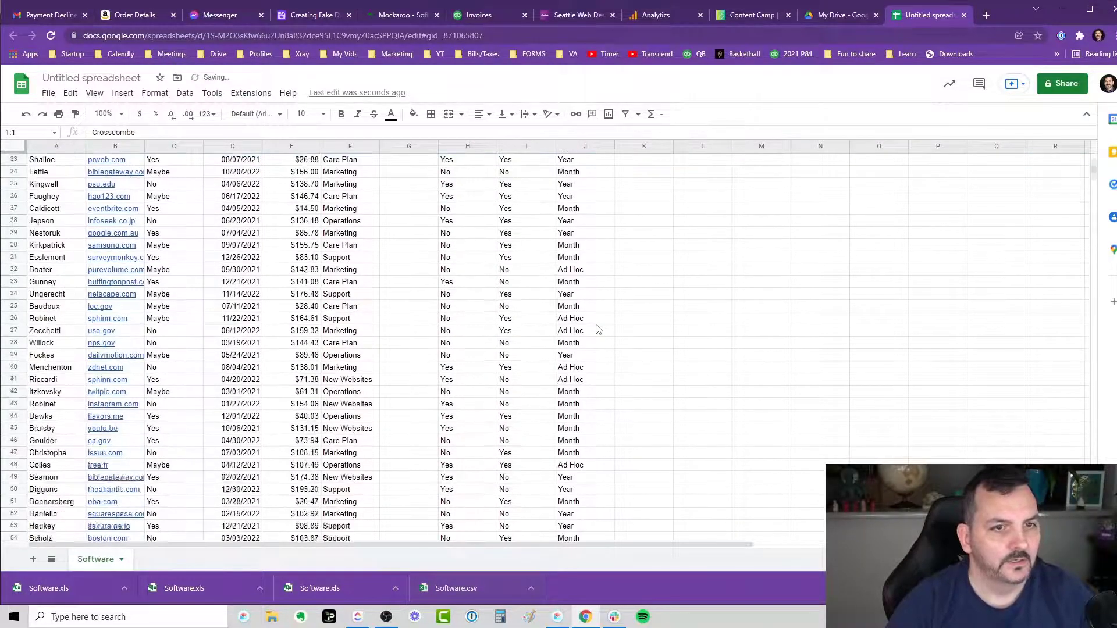
scroll(596, 327, down, 9)
scroll(867, 402, down, 8)
scroll(777, 349, down, 1)
shift+click(573, 263)
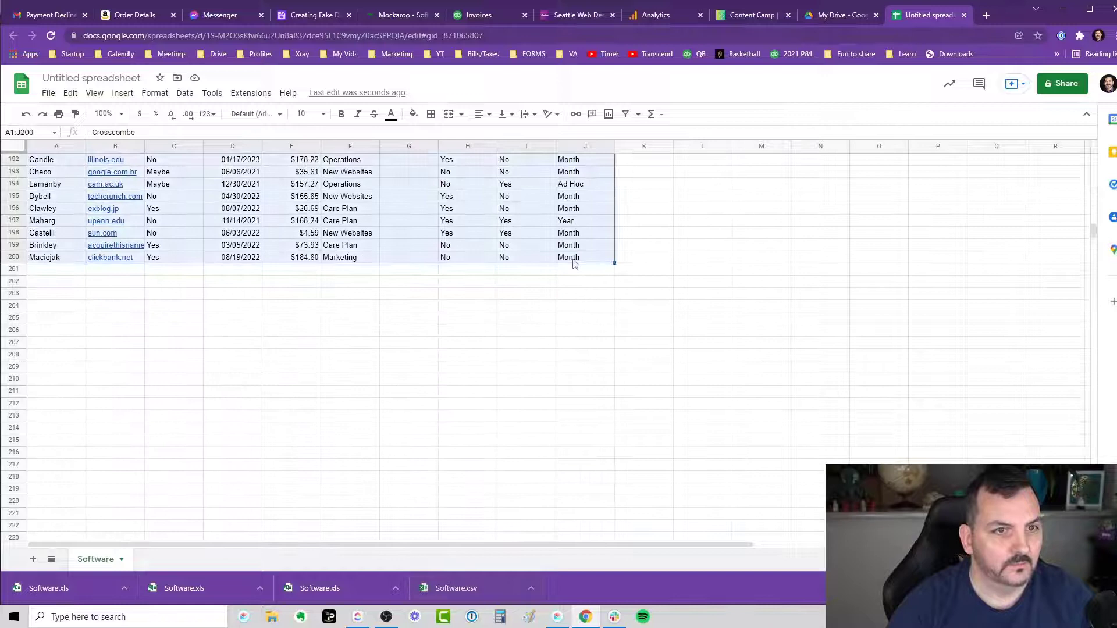
key(ctrl+c)
Step: Paste the copied rows starting at the first Name cell, expanding the table to fit them
click(307, 16)
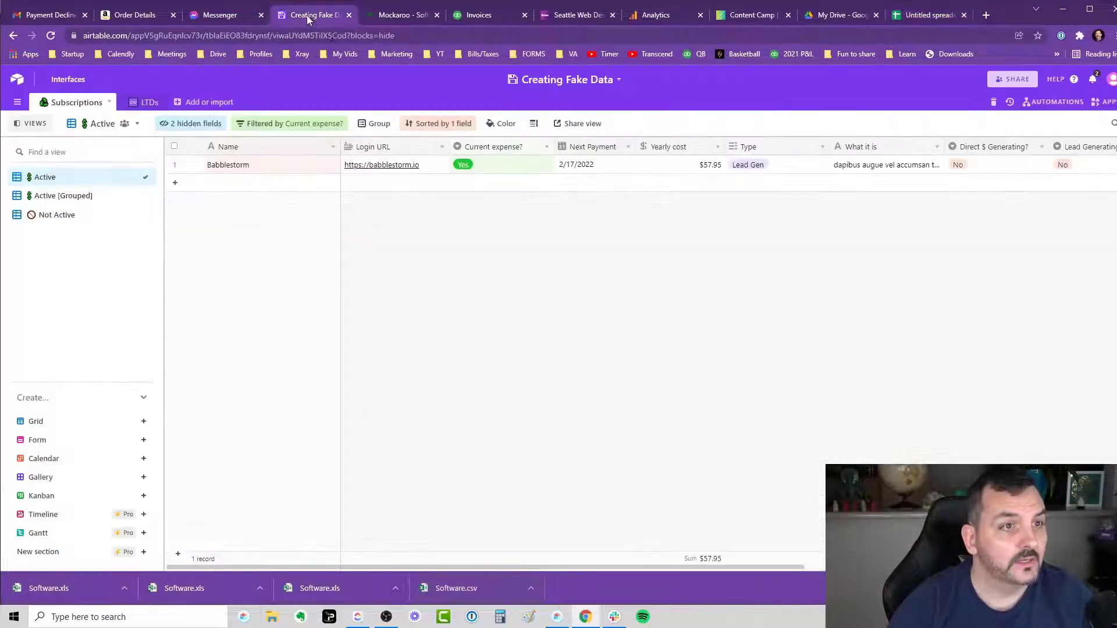
click(262, 185)
key(ctrl+v)
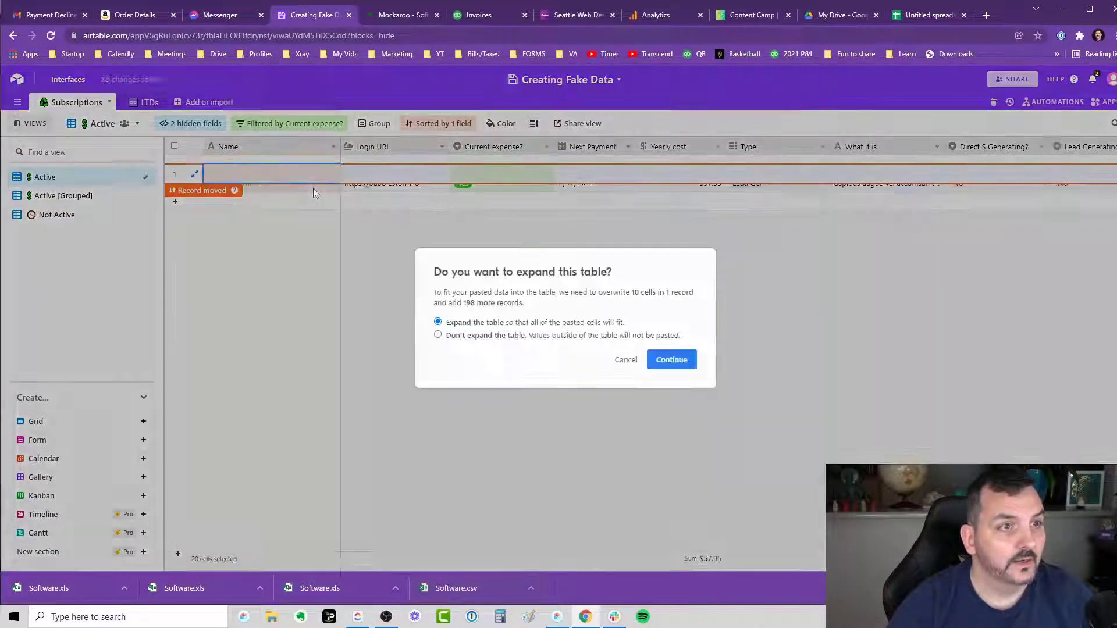
click(671, 358)
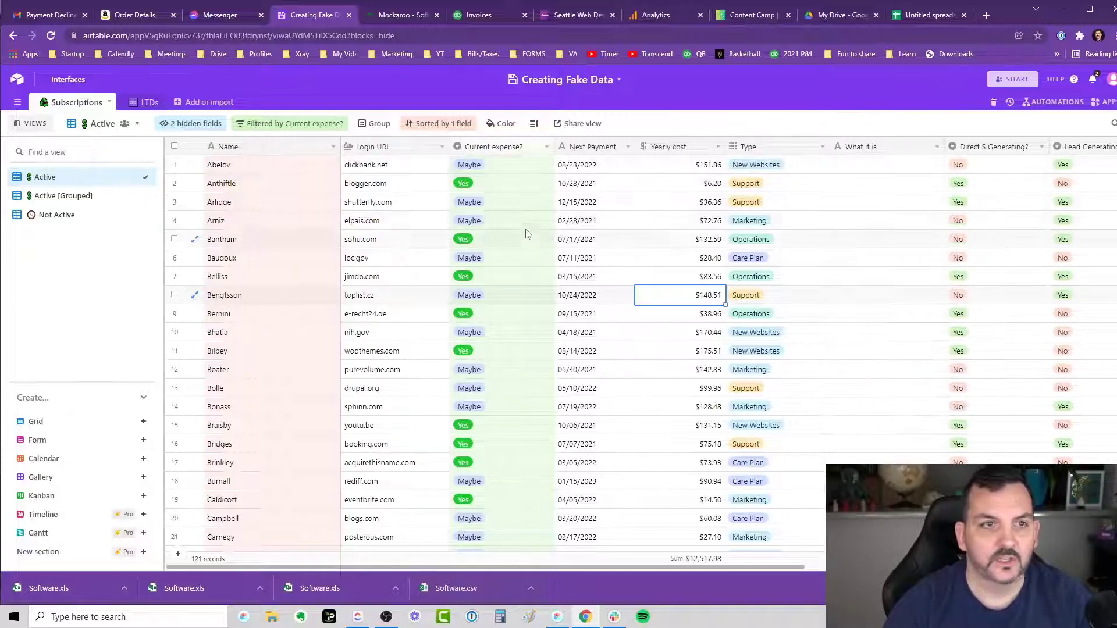
click(851, 312)
scroll(844, 315, down, 5)
scroll(843, 315, down, 5)
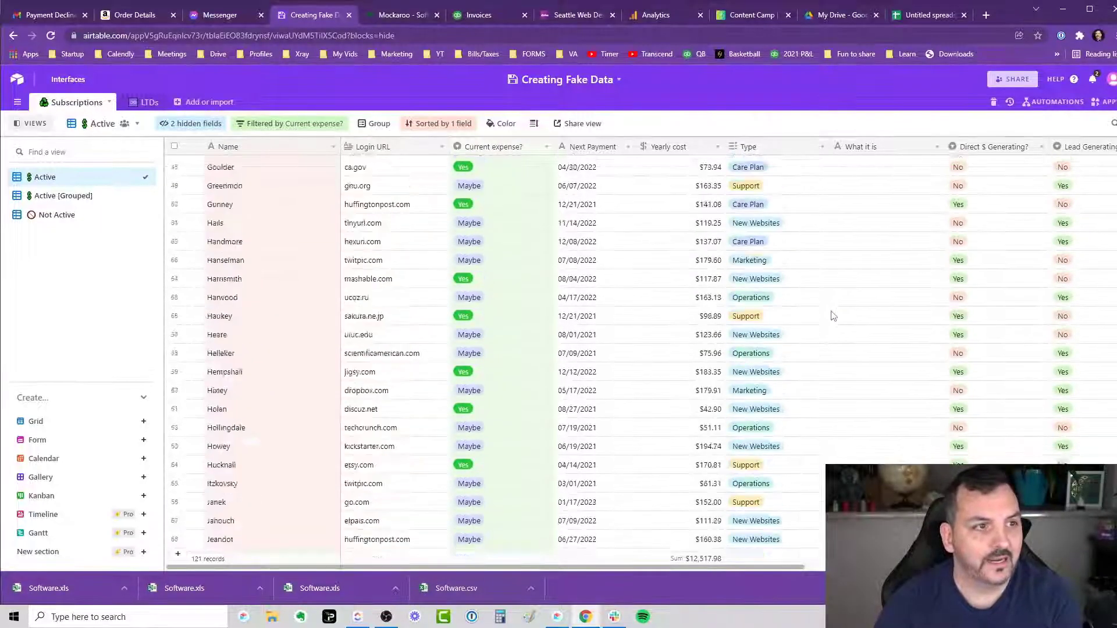
scroll(844, 314, down, 5)
scroll(843, 305, down, 5)
scroll(838, 304, up, 5)
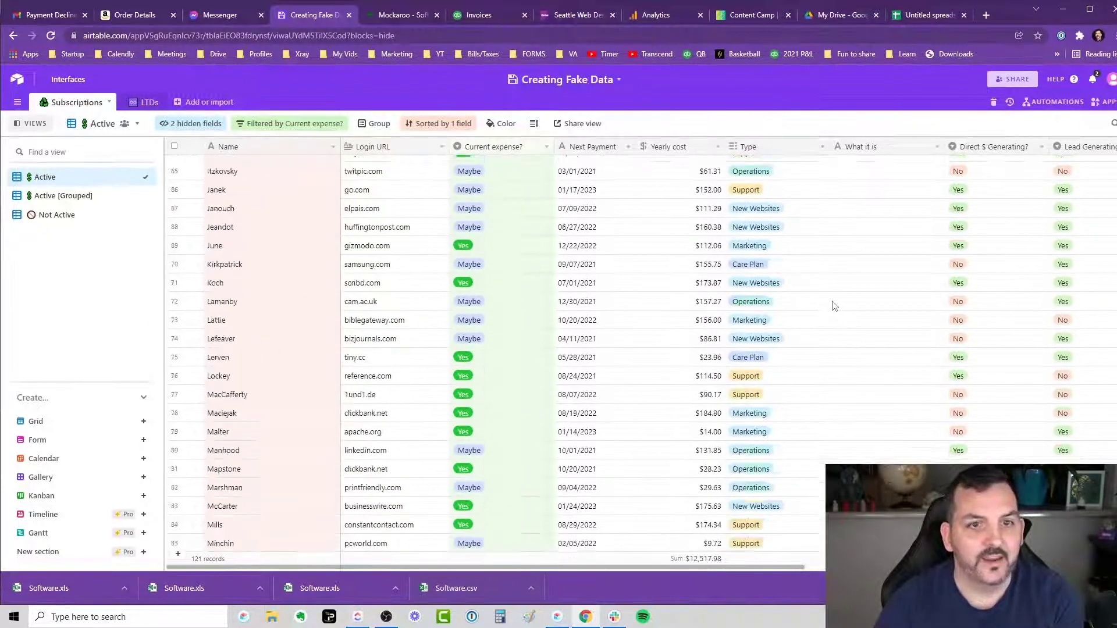
scroll(829, 304, up, 5)
scroll(816, 303, up, 5)
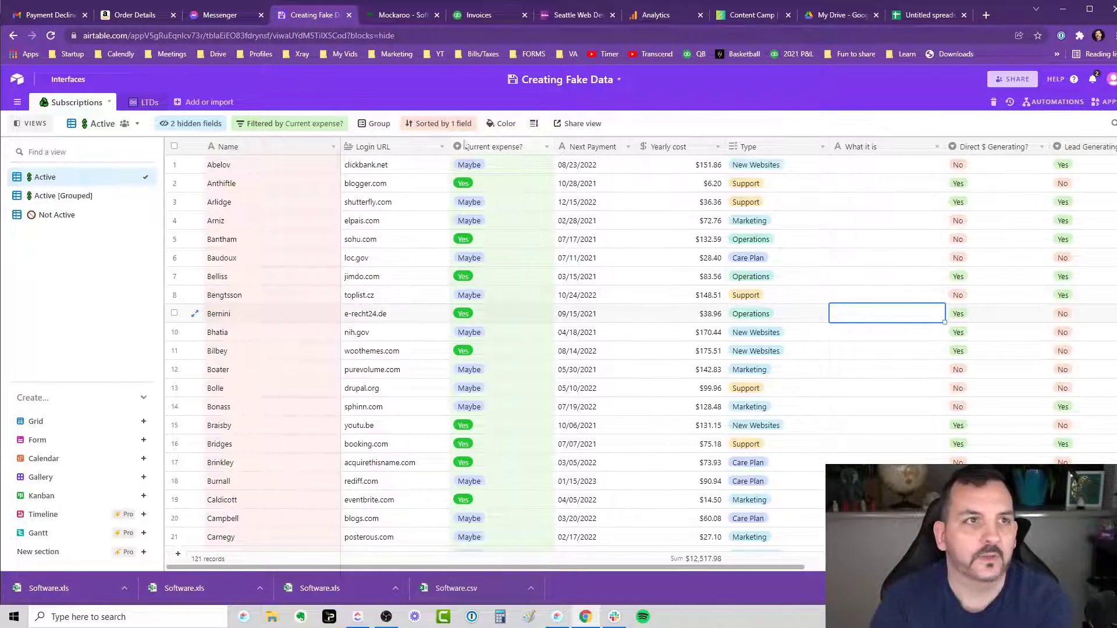
click(393, 14)
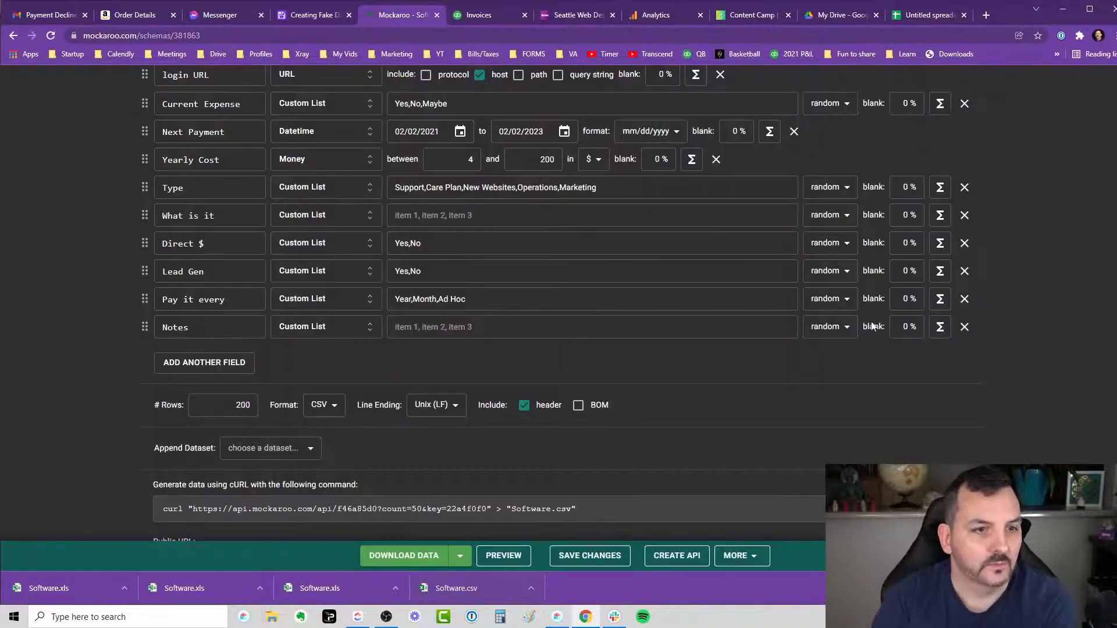
Step: Save the Software schema changes and go to My Schemas
click(589, 558)
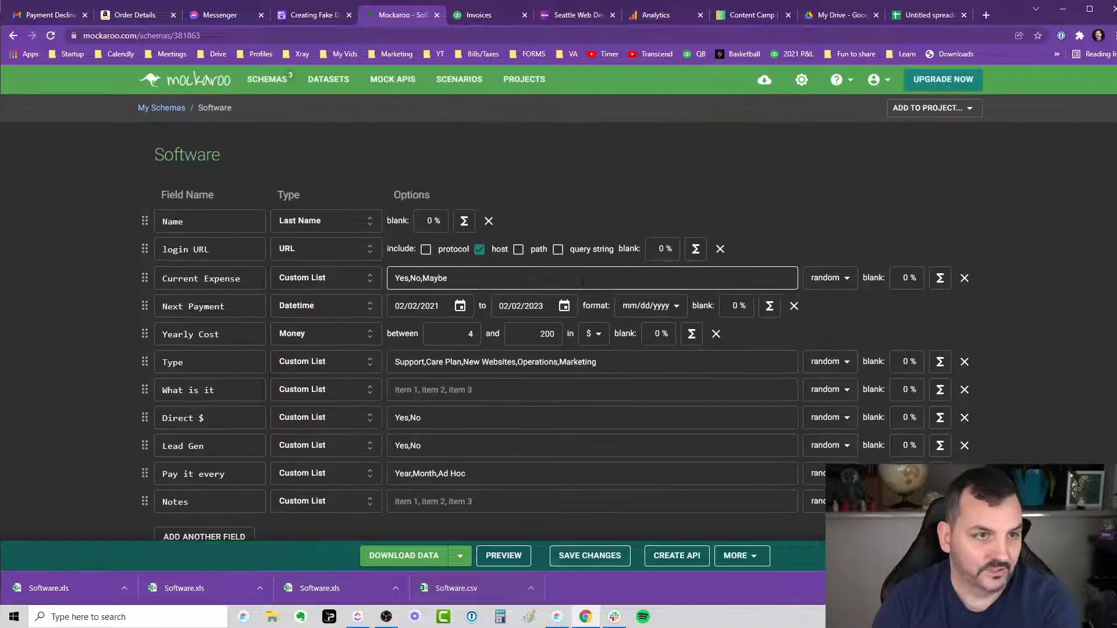
scroll(576, 433, down, 10)
click(578, 555)
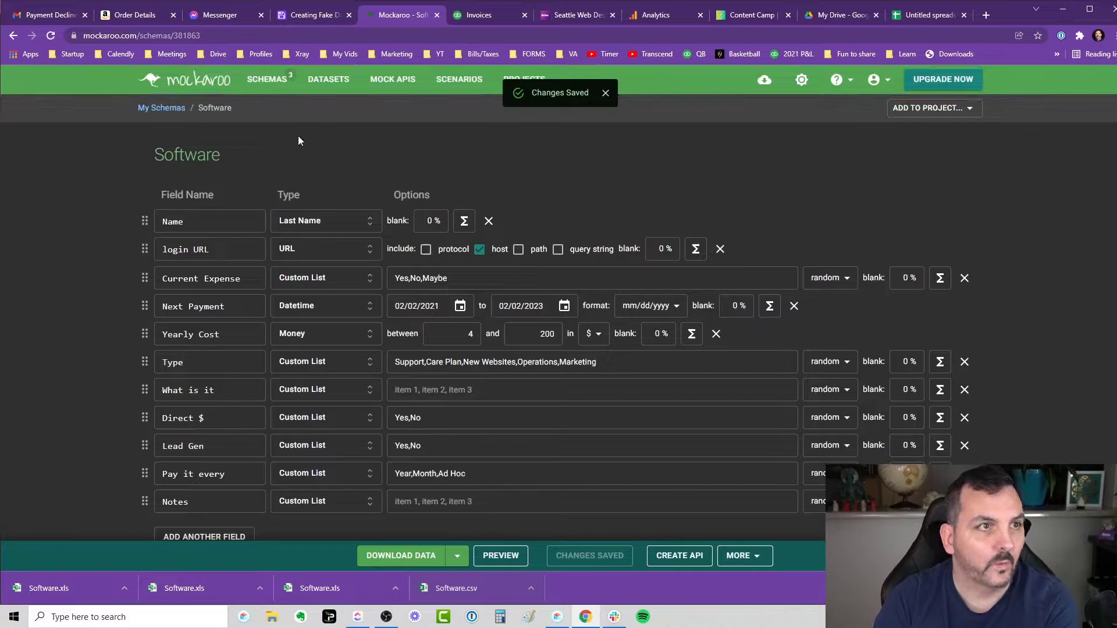
click(267, 80)
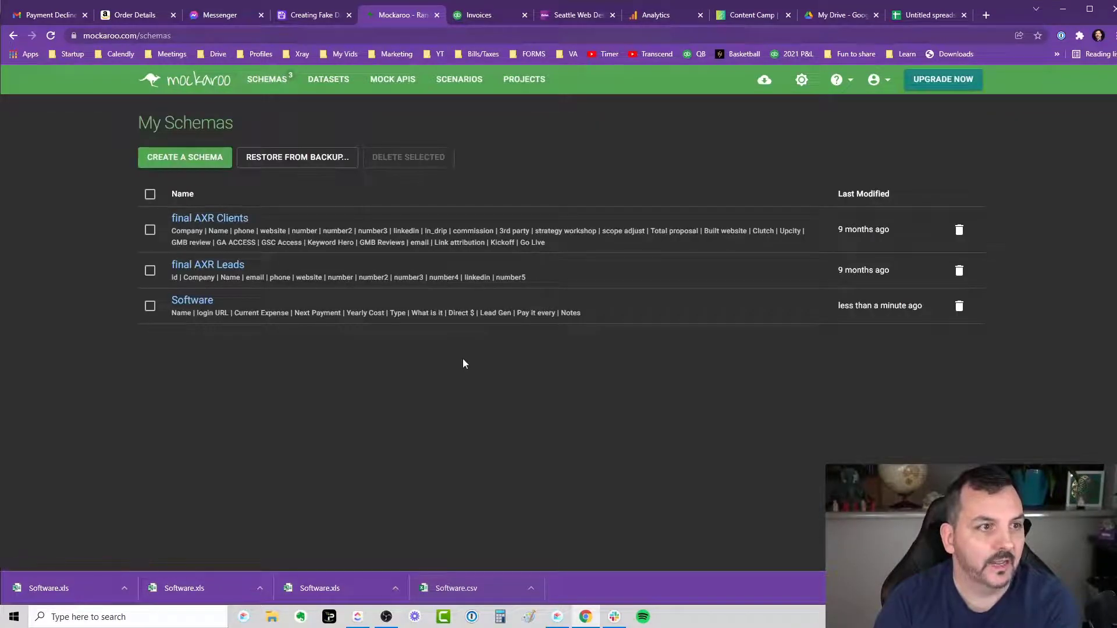